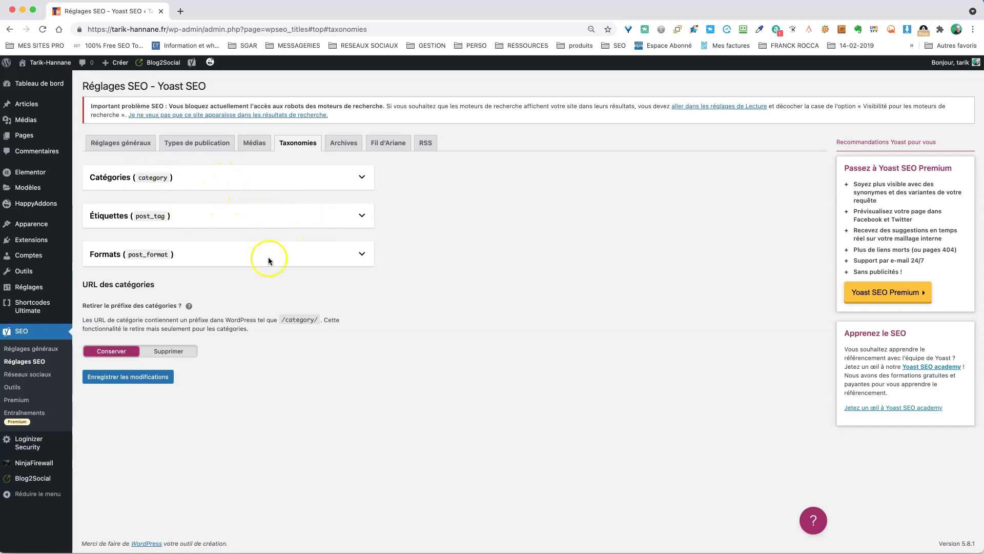
# Step: Expand the Catégories taxonomy settings, review the search visibility, meta title, meta description and social options, and collapse them
pyautogui.click(362, 178)
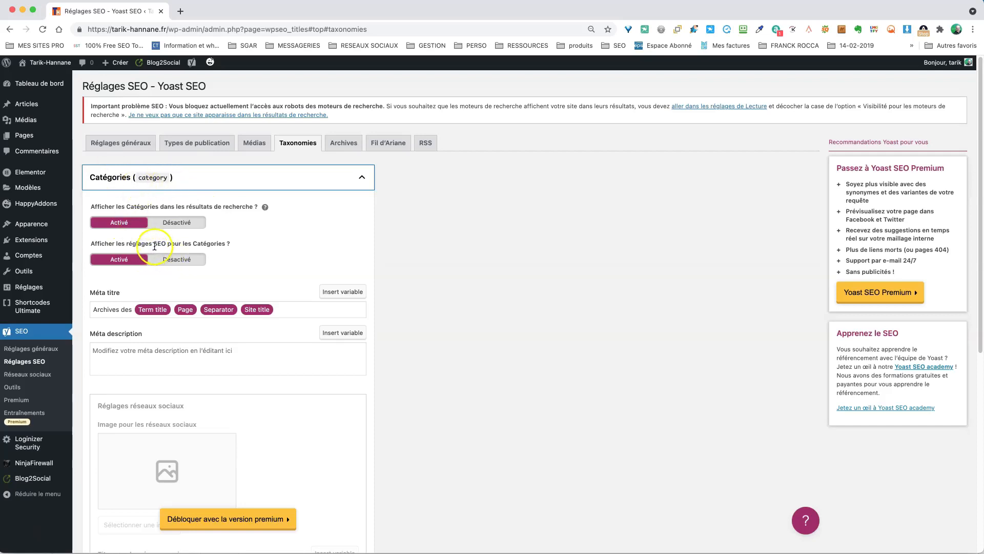
pyautogui.scroll(-3, 315, 260)
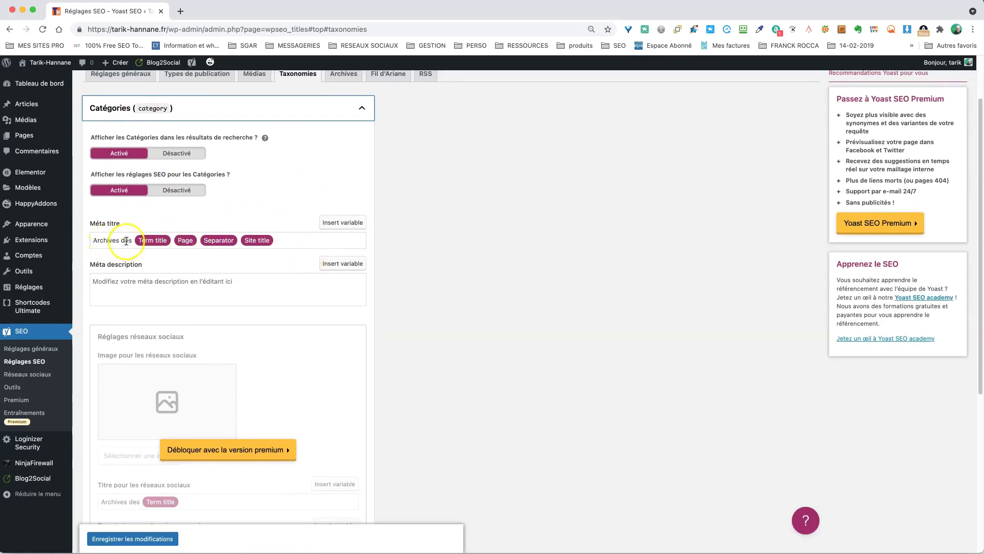
pyautogui.scroll(-6, 241, 295)
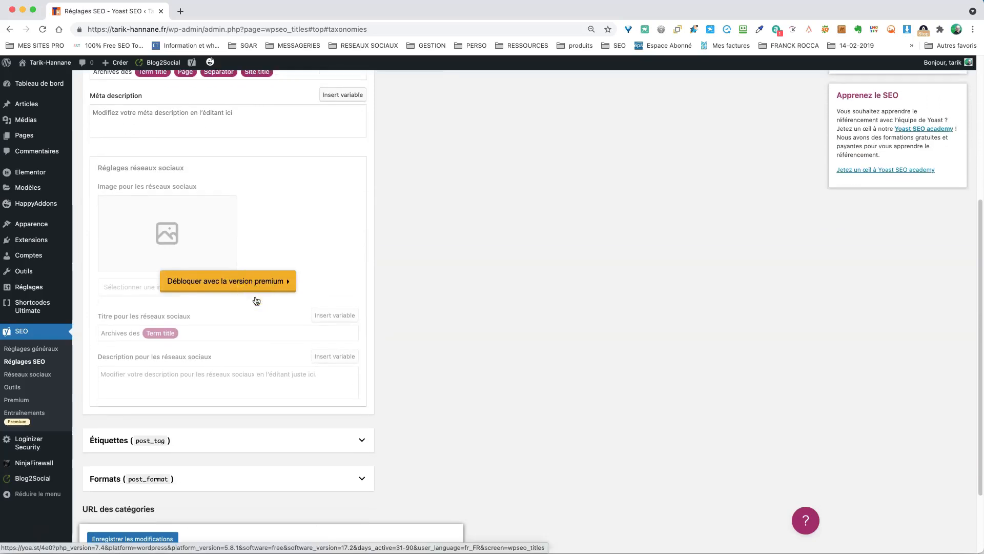
pyautogui.scroll(2, 268, 279)
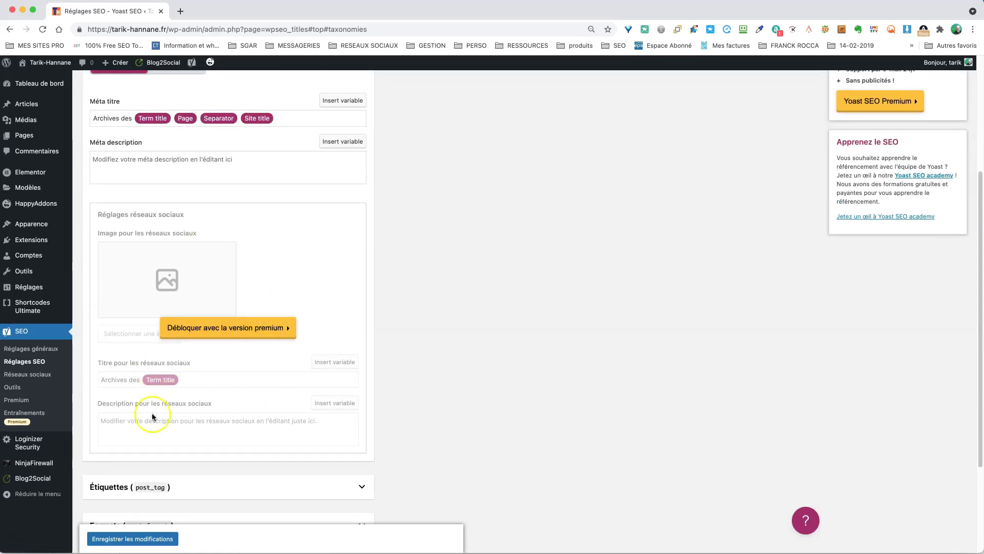
pyautogui.scroll(2, 374, 412)
pyautogui.scroll(4, 374, 411)
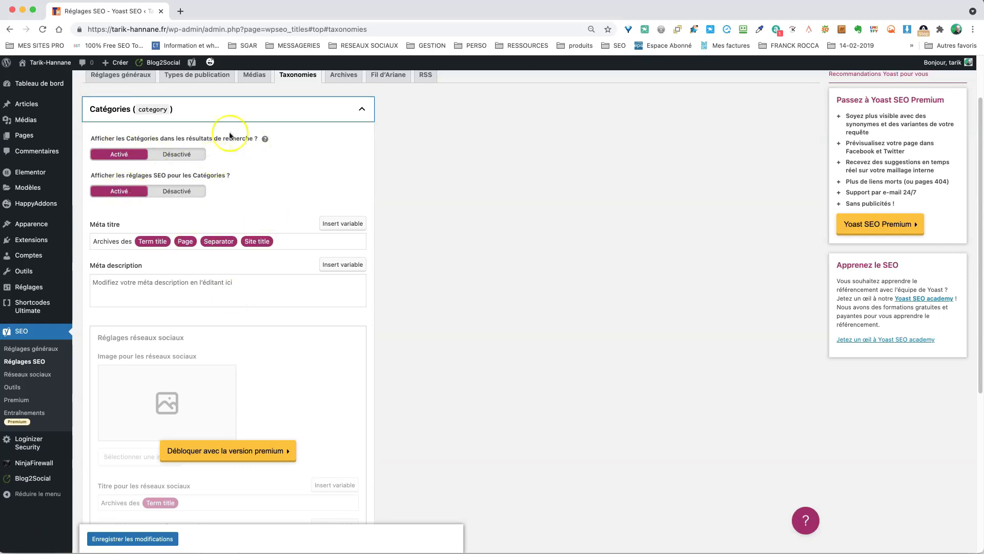
pyautogui.click(363, 107)
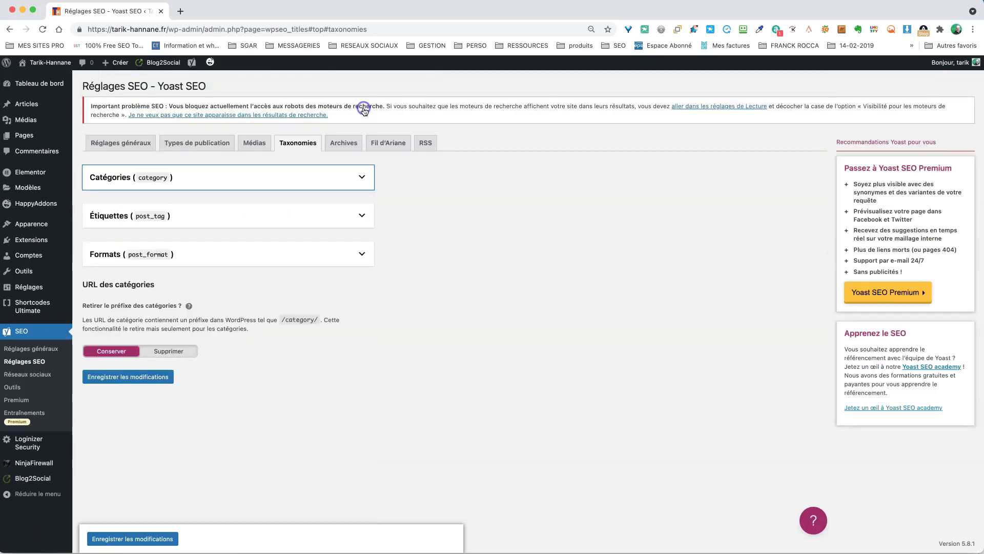
# Step: Expand the Étiquettes taxonomy settings and open the list of all articles in a new tab
pyautogui.click(362, 219)
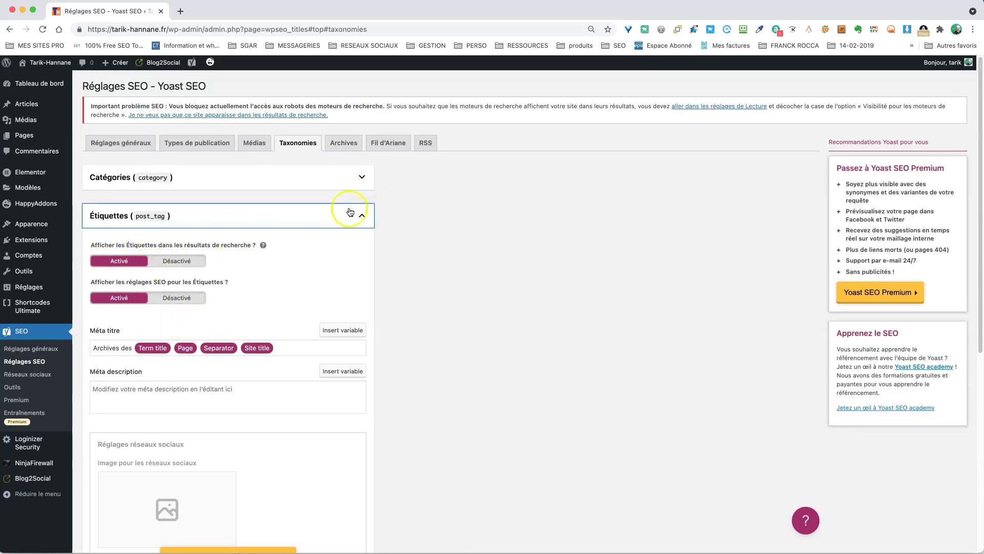
pyautogui.moveTo(26, 103)
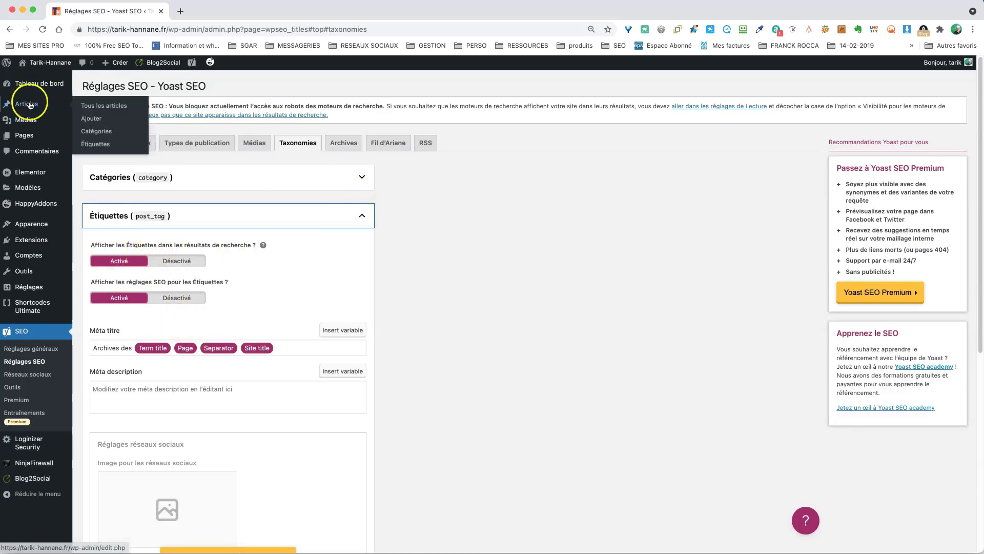
pyautogui.rightClick(79, 106)
pyautogui.click(110, 107)
pyautogui.click(202, 13)
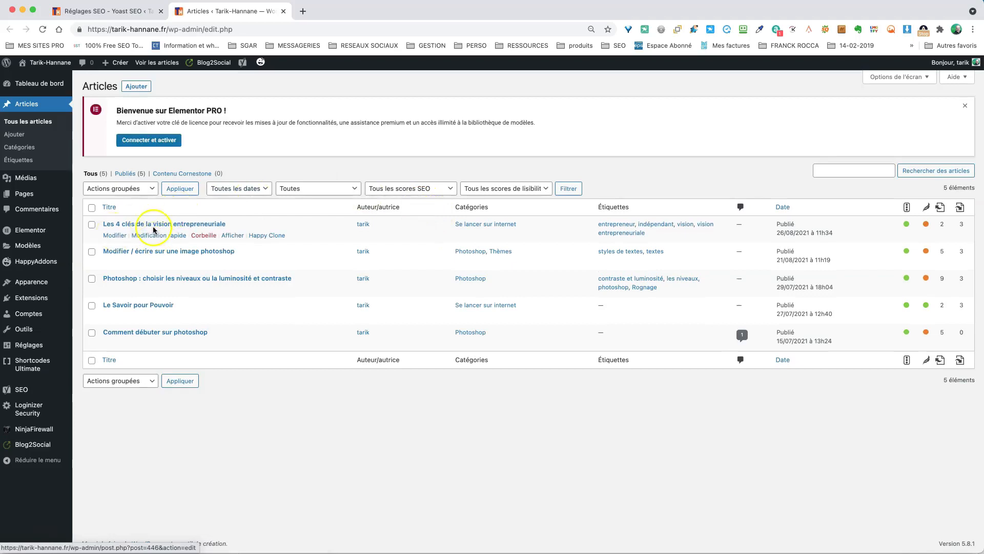
# Step: Open the article "Les 4 clés de la vision entrepreneuriale" for editing and examine its assigned categories and tags
pyautogui.click(113, 235)
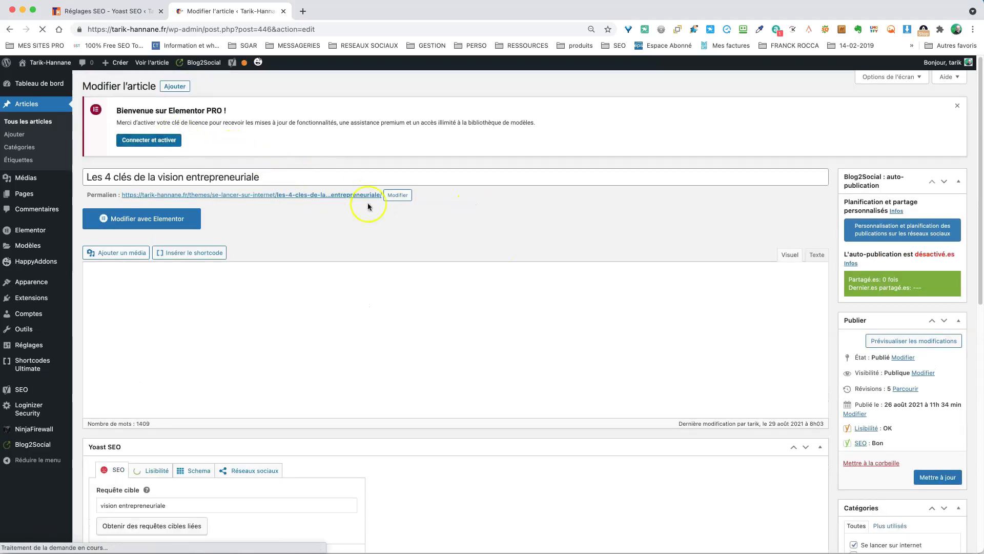
pyautogui.click(9, 31)
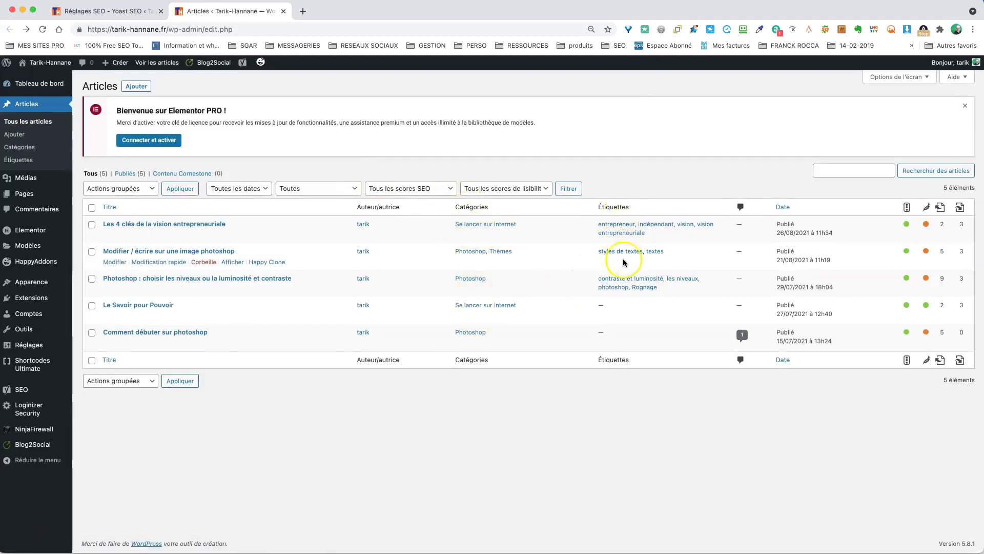
pyautogui.click(115, 236)
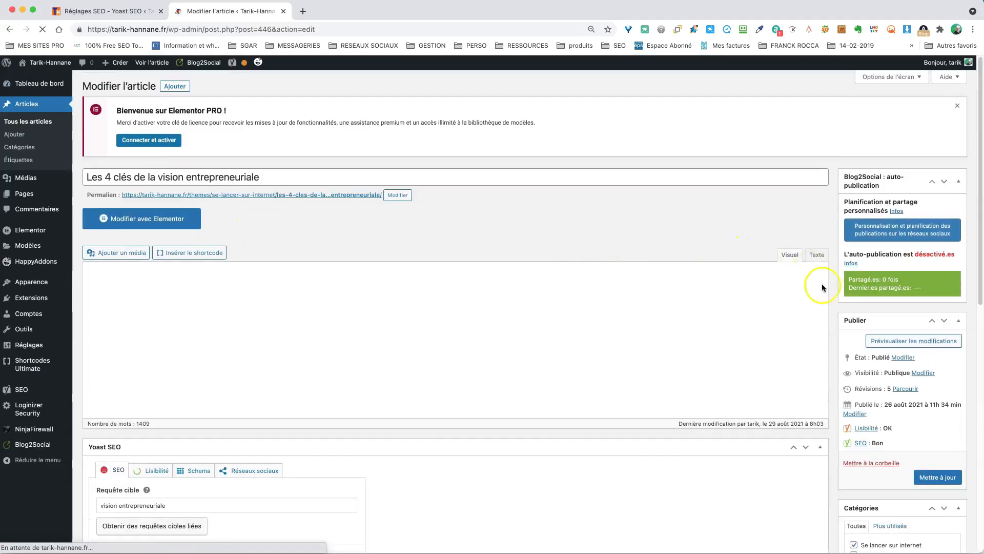
pyautogui.scroll(-3, 836, 292)
pyautogui.scroll(-4, 832, 294)
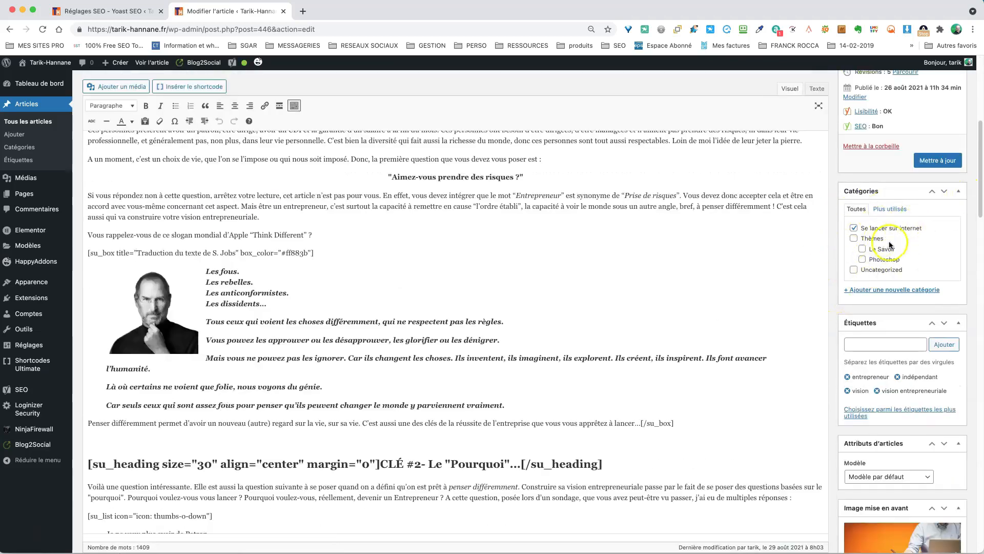
pyautogui.scroll(-3, 831, 259)
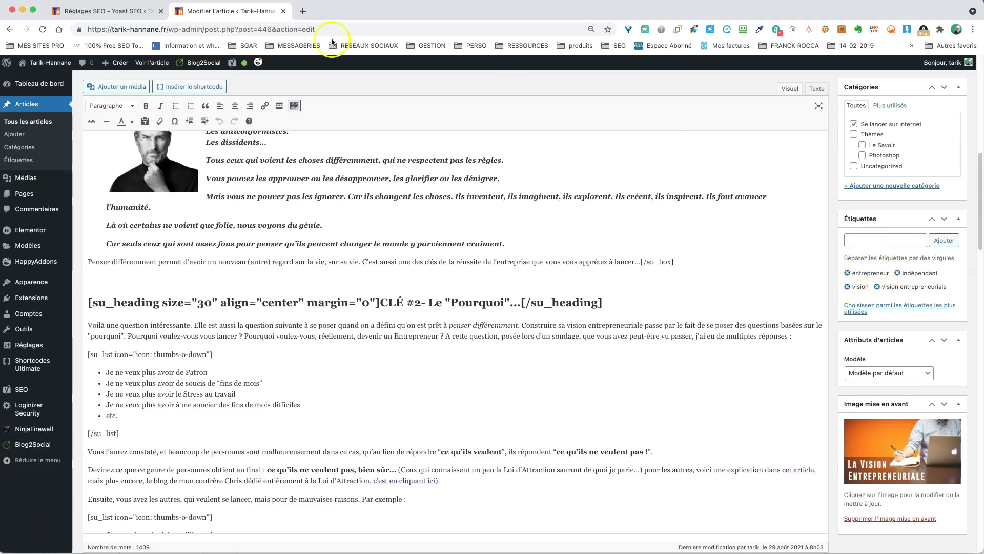
# Step: Return to the Yoast taxonomy settings, collapse Étiquettes, and review the Formats settings before collapsing them
pyautogui.click(108, 11)
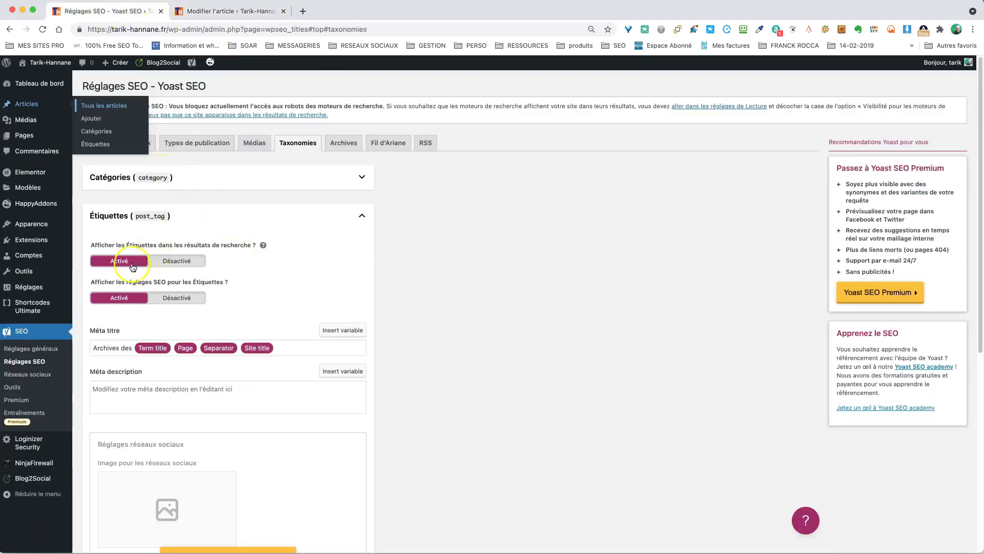
pyautogui.click(361, 215)
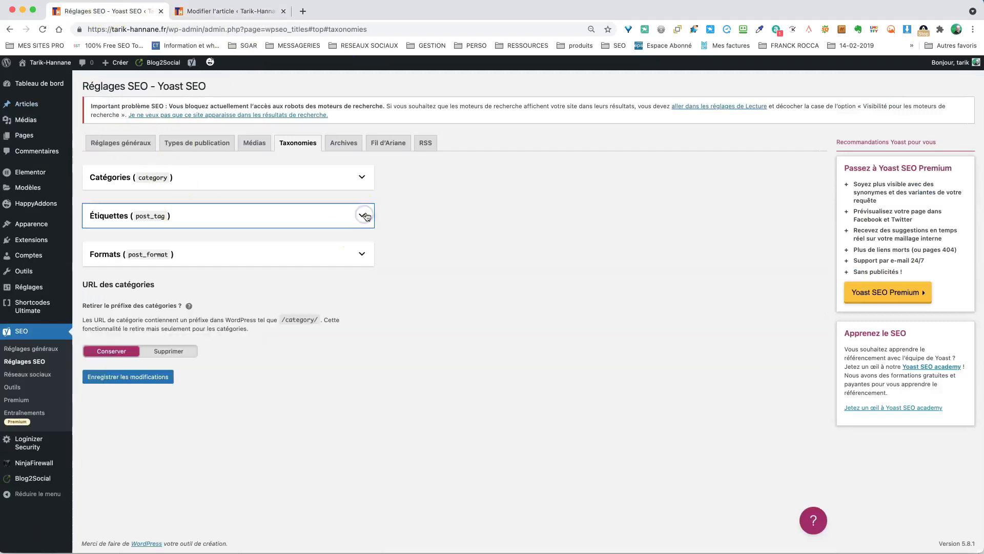
pyautogui.click(357, 254)
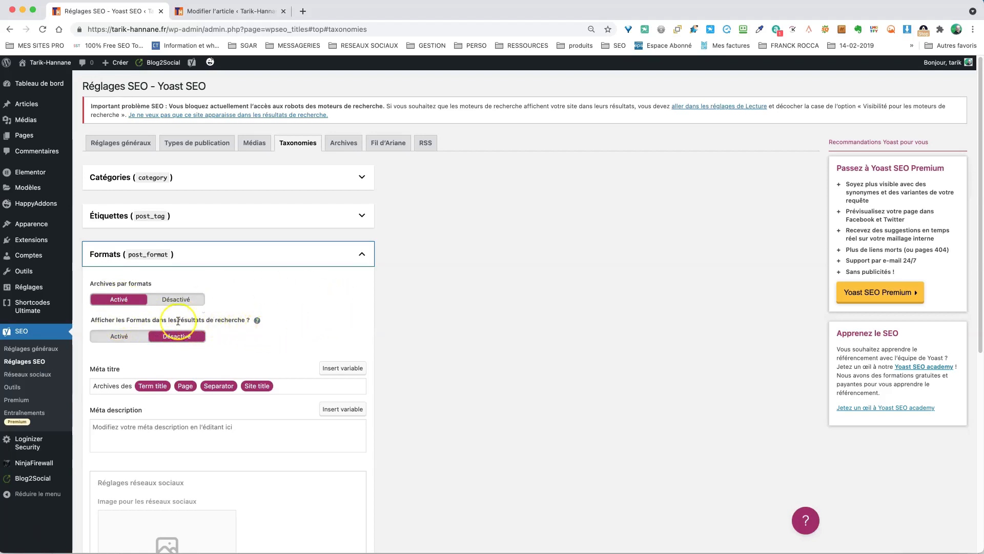
pyautogui.click(362, 253)
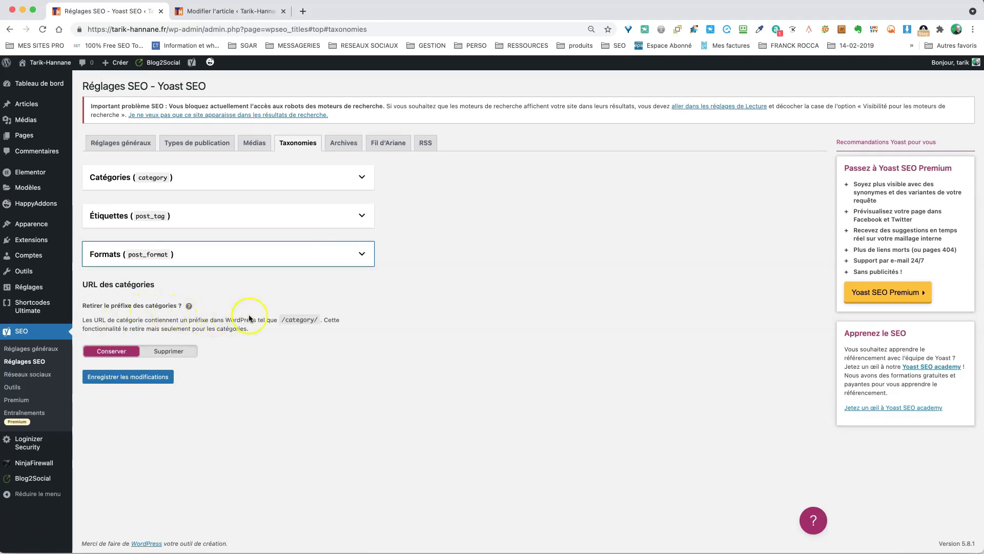
# Step: Save the taxonomy settings with the category URL prefix kept as Conserver, and go back to the Taxonomies settings
pyautogui.click(282, 319)
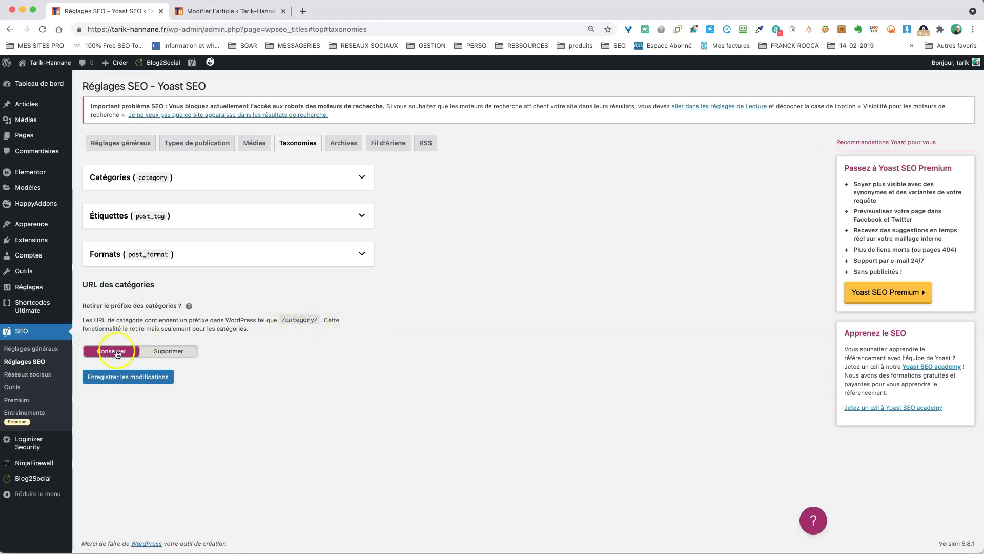
pyautogui.click(134, 377)
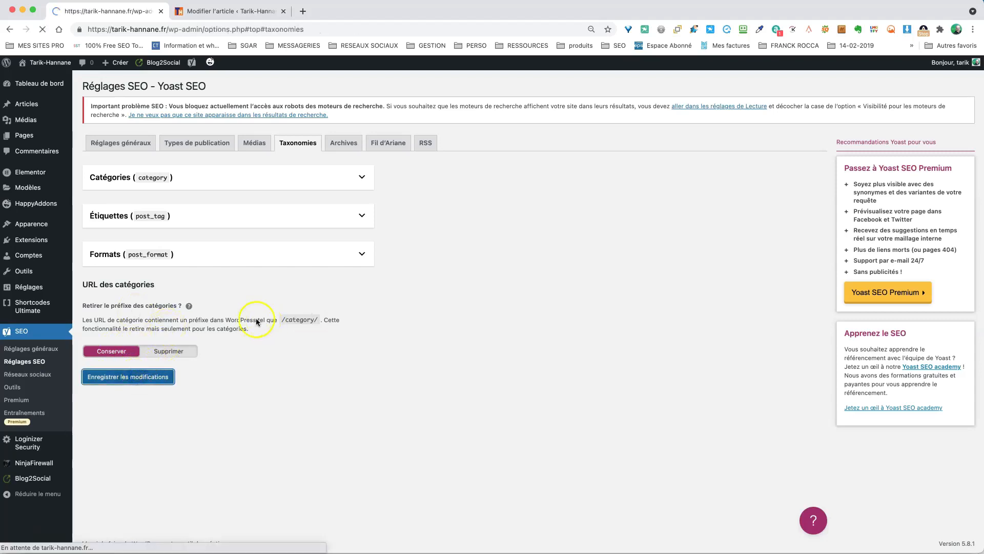
pyautogui.click(14, 29)
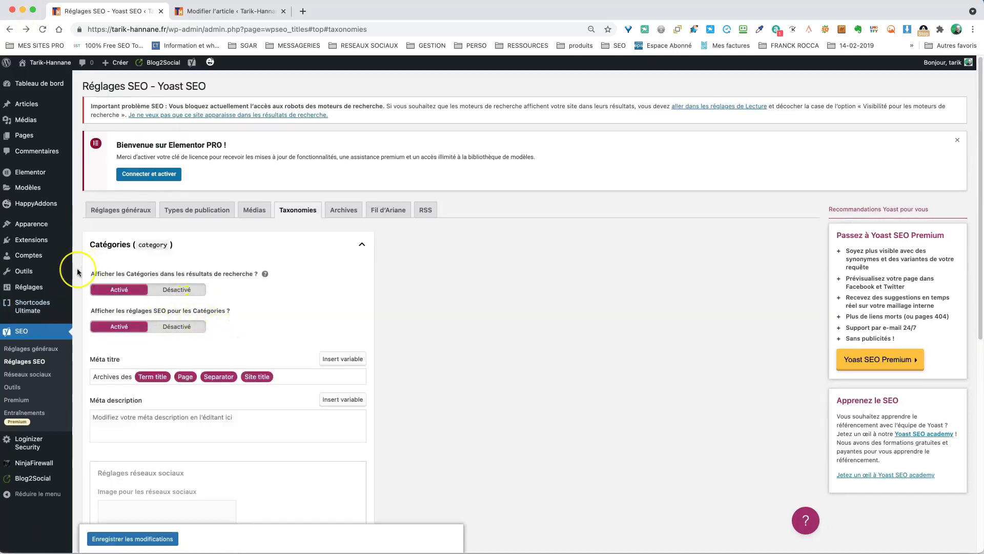
# Step: Open the WordPress Permaliens settings and go to the optional category and tag prefix fields
pyautogui.scroll(-4, 77, 271)
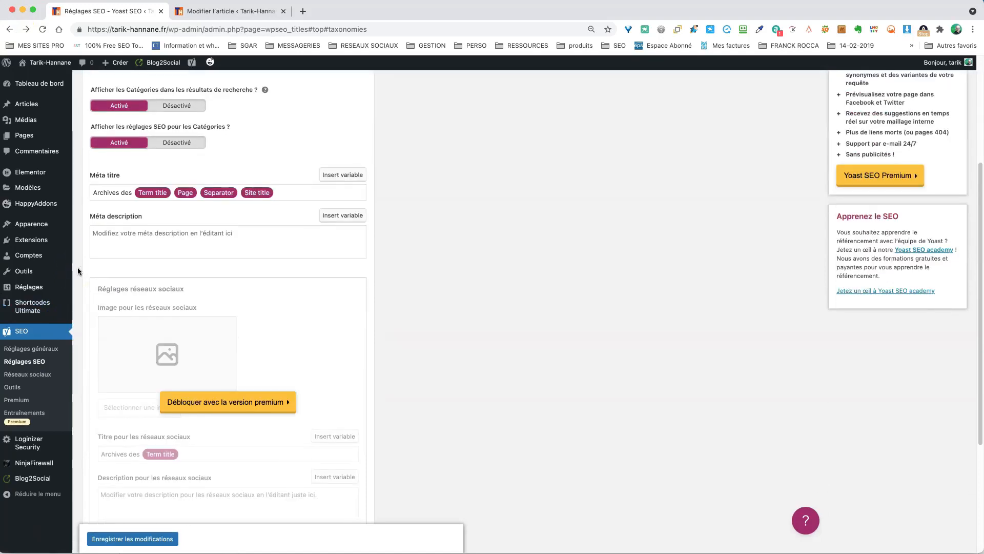
pyautogui.scroll(4, 82, 275)
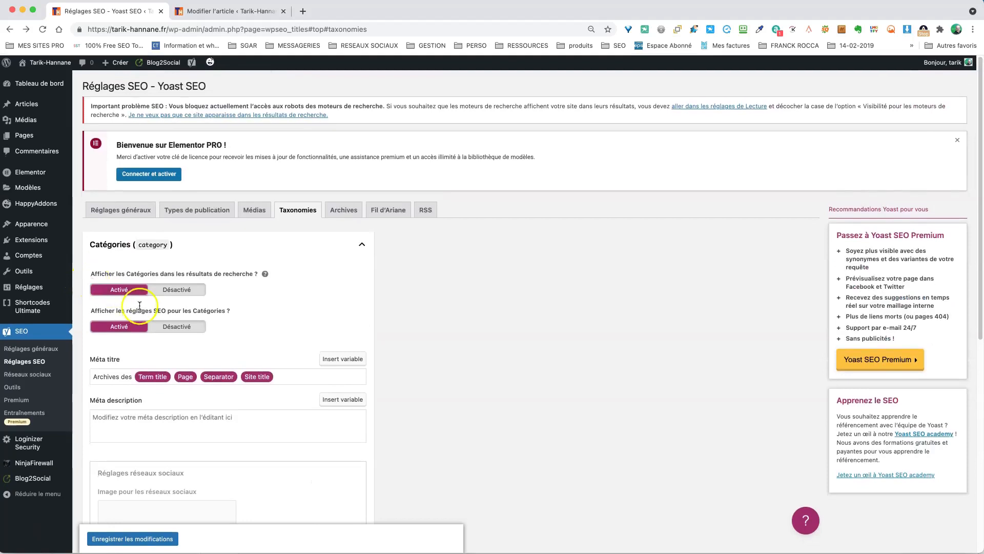
pyautogui.scroll(-8, 139, 304)
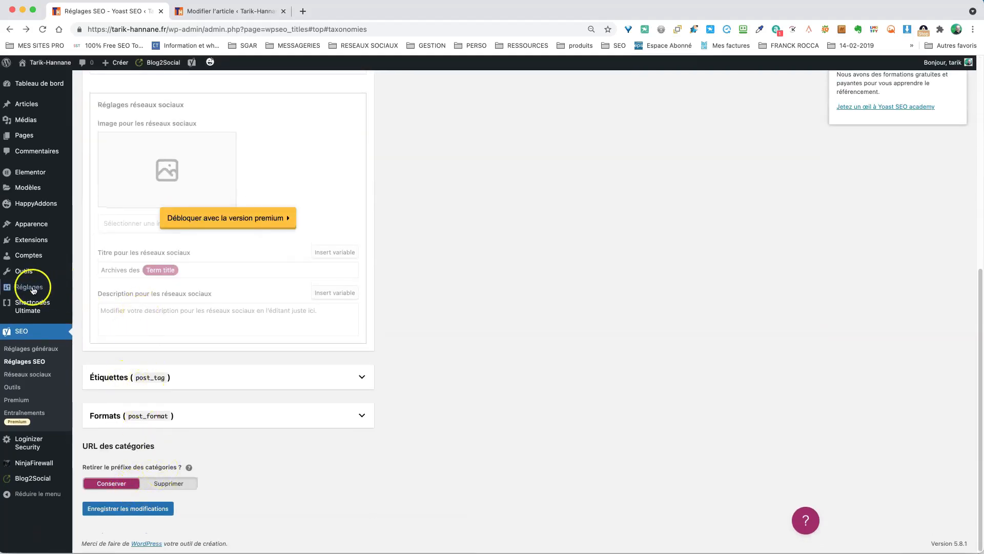
pyautogui.moveTo(33, 289)
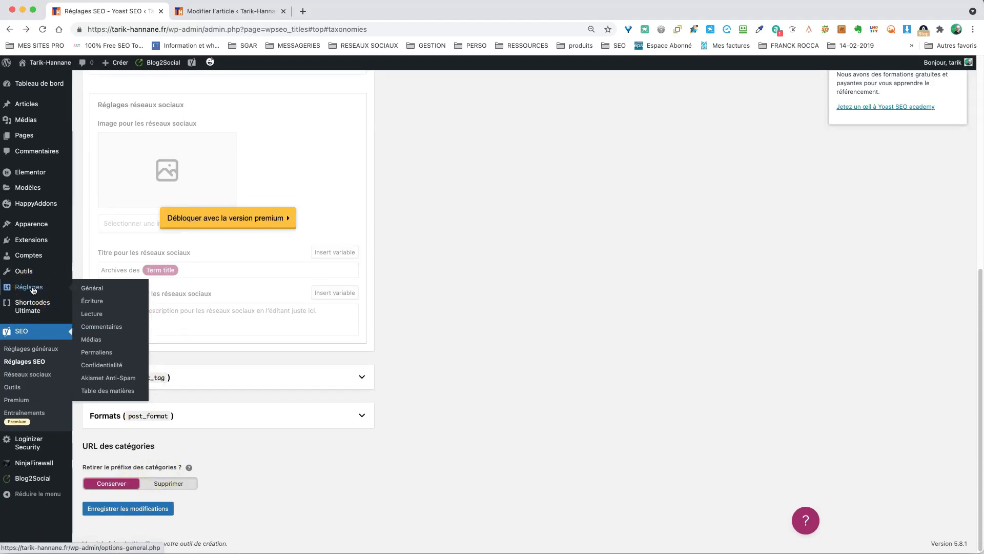
pyautogui.click(104, 353)
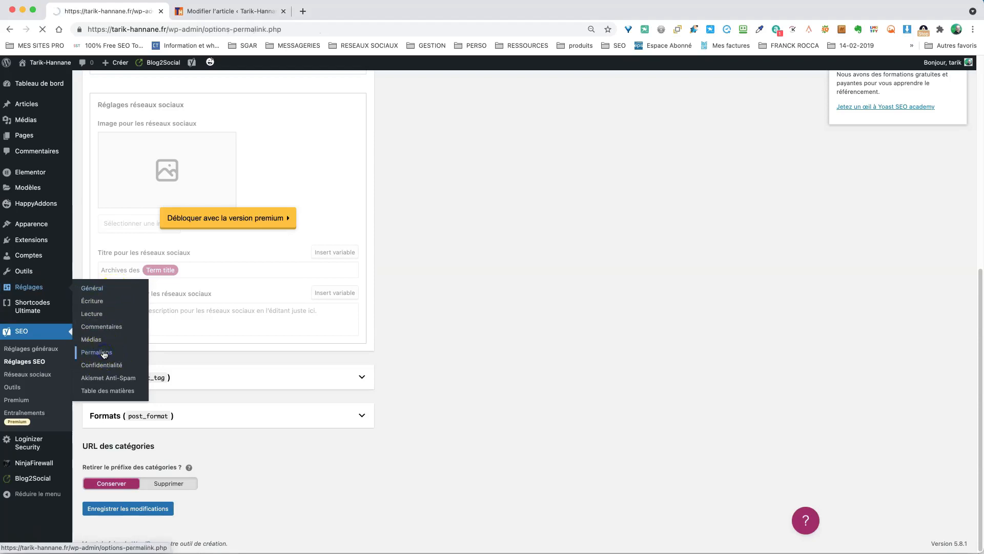
pyautogui.scroll(-2, 147, 358)
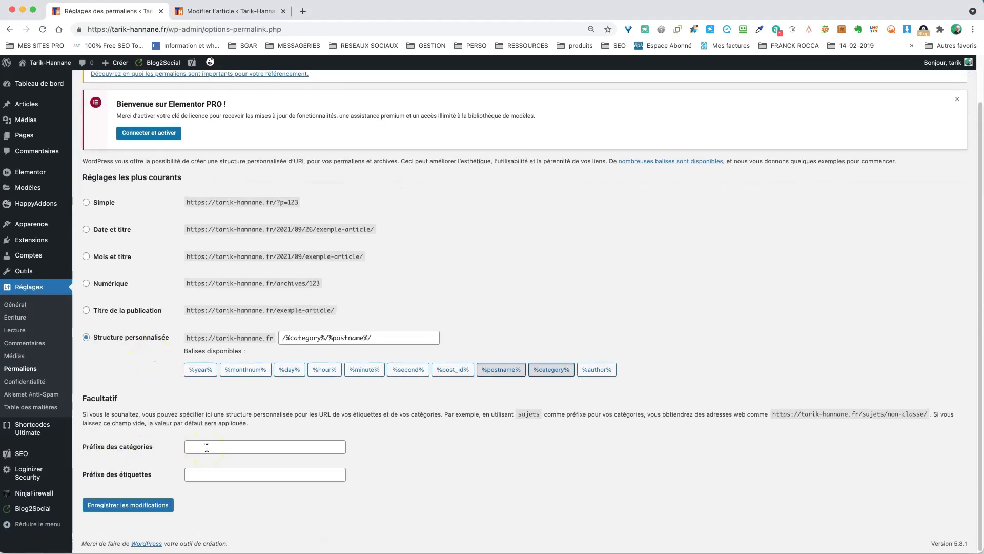
# Step: Examine the Préfixe des catégories field and the "sujets" prefix in the example URL
pyautogui.click(205, 447)
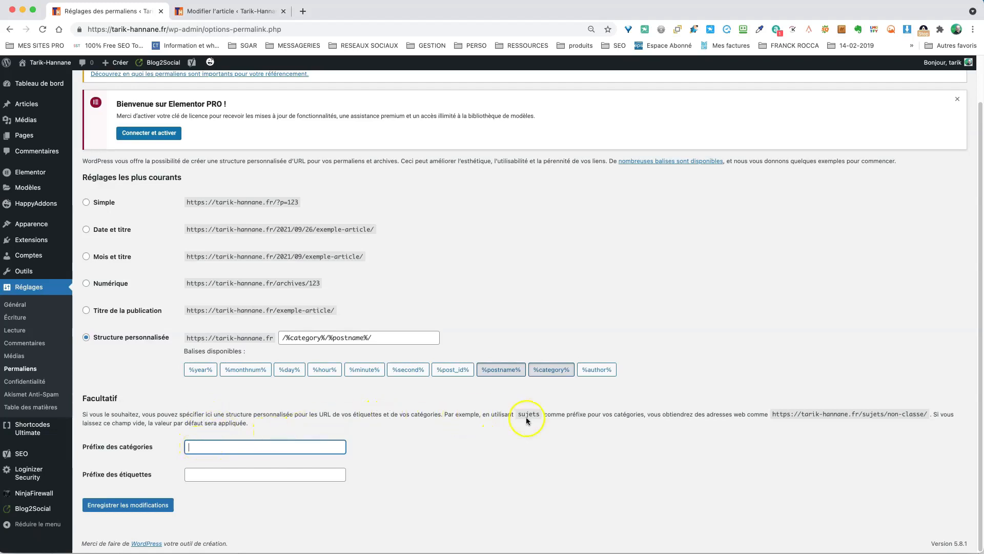
pyautogui.moveTo(519, 415); pyautogui.dragTo(538, 417)
pyautogui.click(223, 444)
pyautogui.moveTo(863, 414); pyautogui.dragTo(885, 414)
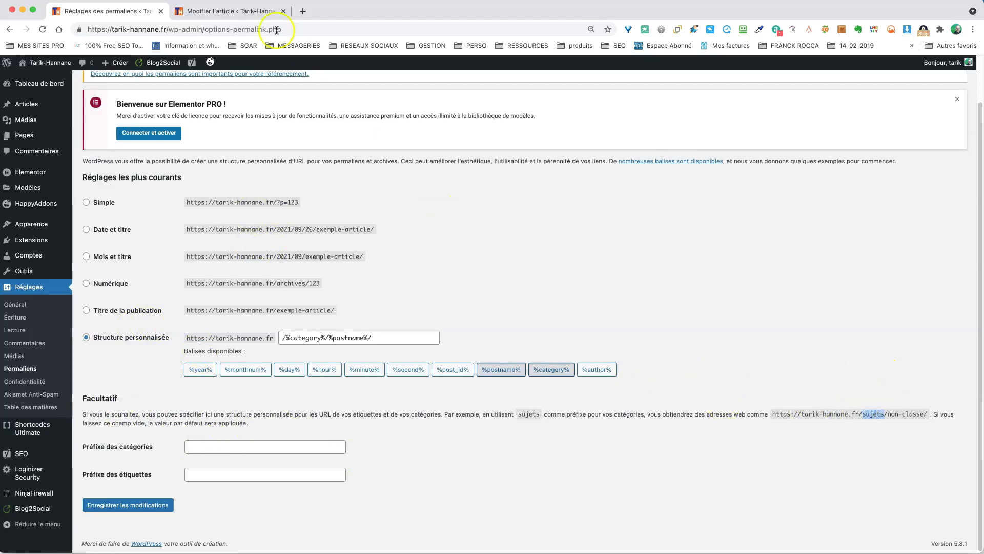
# Step: Return to the article being edited, check its category, and open its permalink in a new tab to examine the URL
pyautogui.click(226, 11)
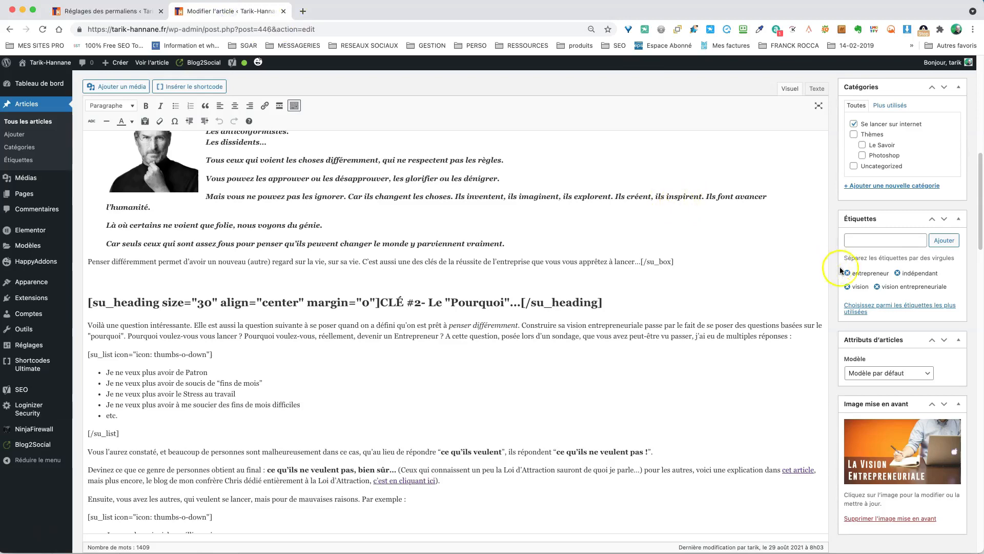
pyautogui.scroll(2, 840, 270)
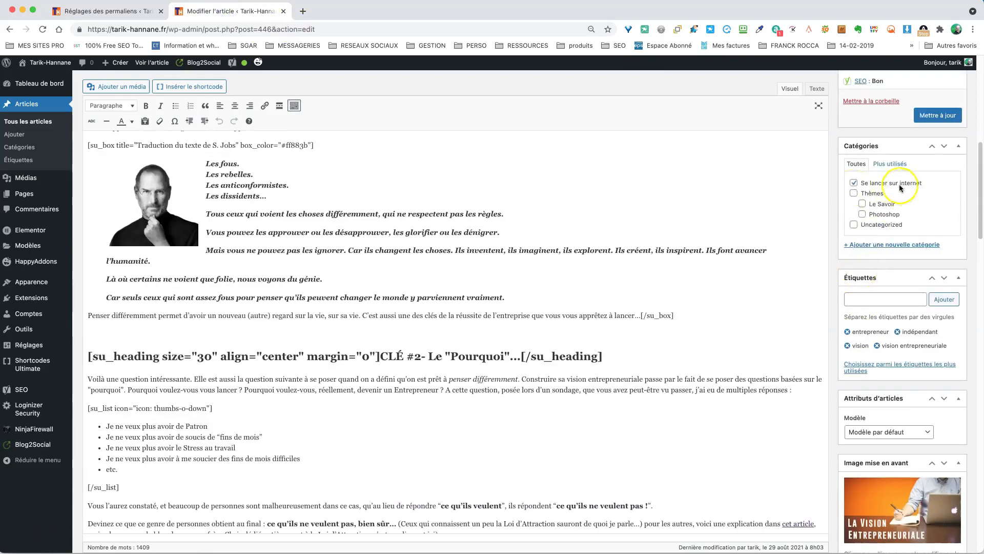
pyautogui.scroll(2, 451, 142)
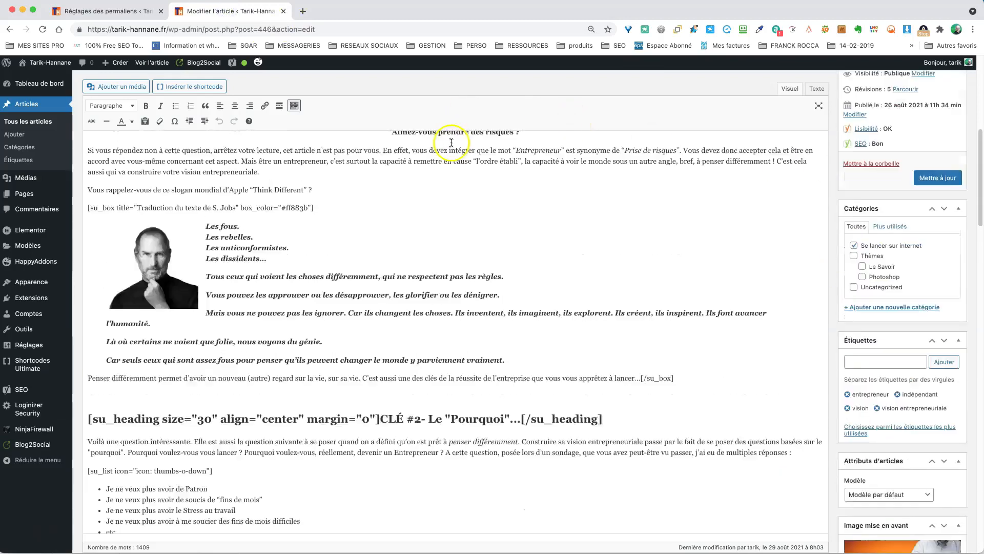
pyautogui.scroll(10, 451, 142)
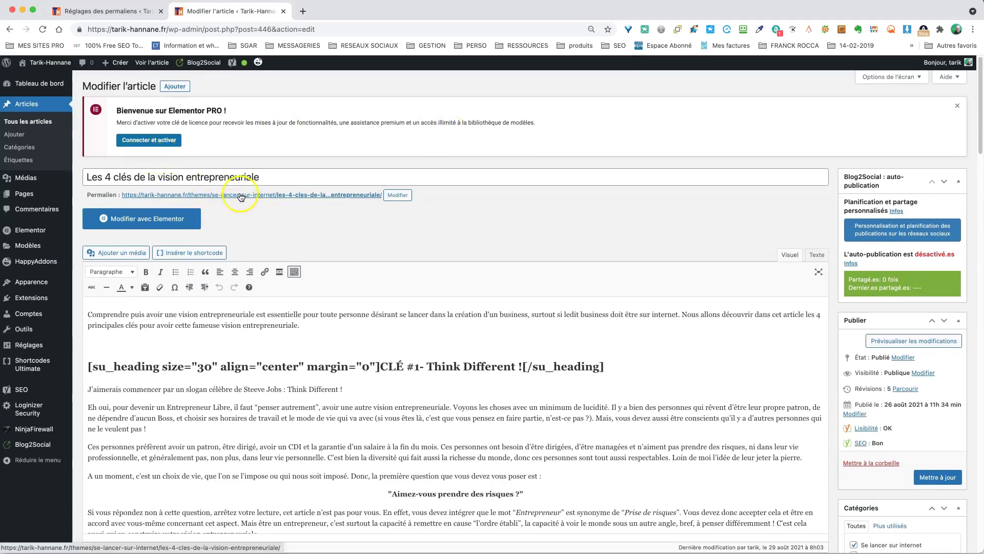
pyautogui.rightClick(220, 196)
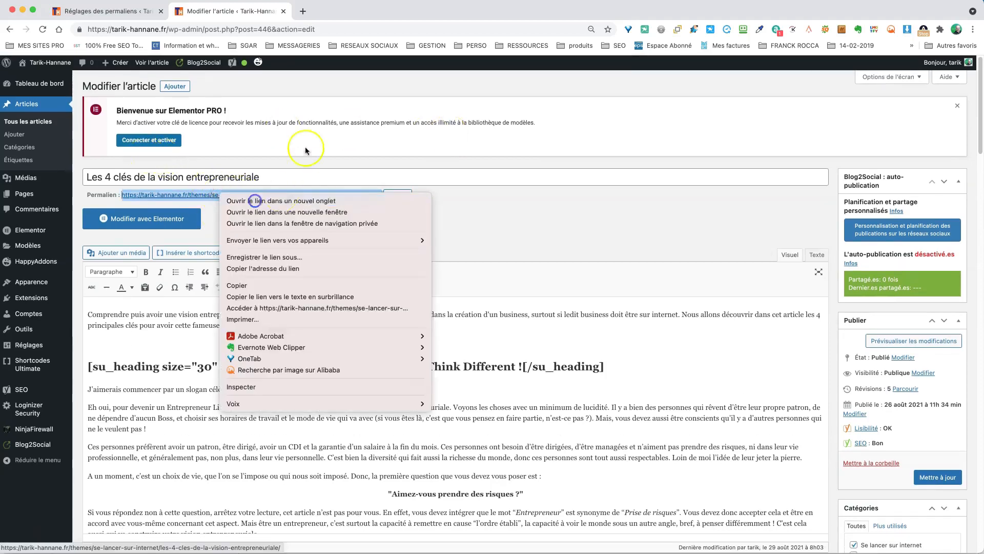
pyautogui.click(256, 195)
pyautogui.click(341, 13)
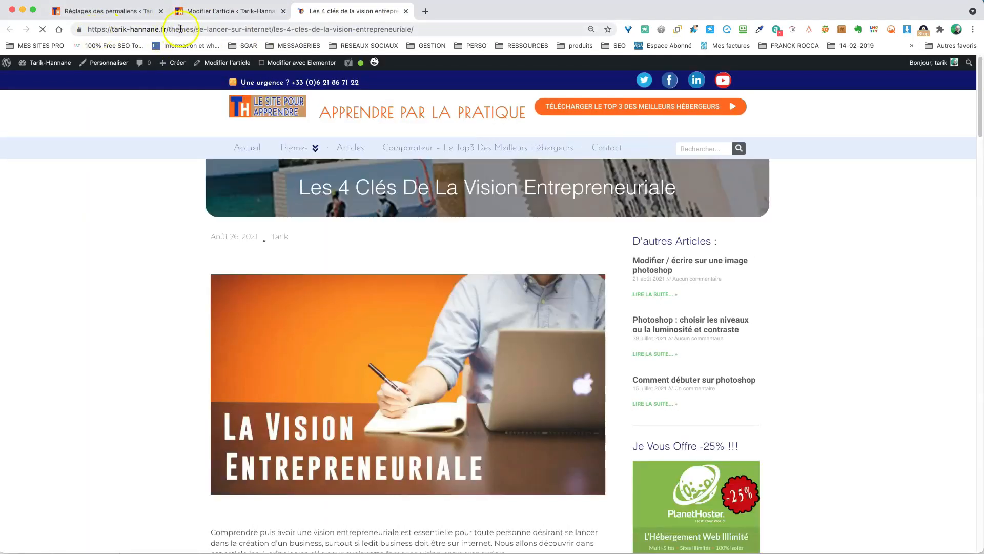
# Step: Examine the "themes" and "se-lancer-sur-internet" category segments in the published article's URL
pyautogui.click(180, 28)
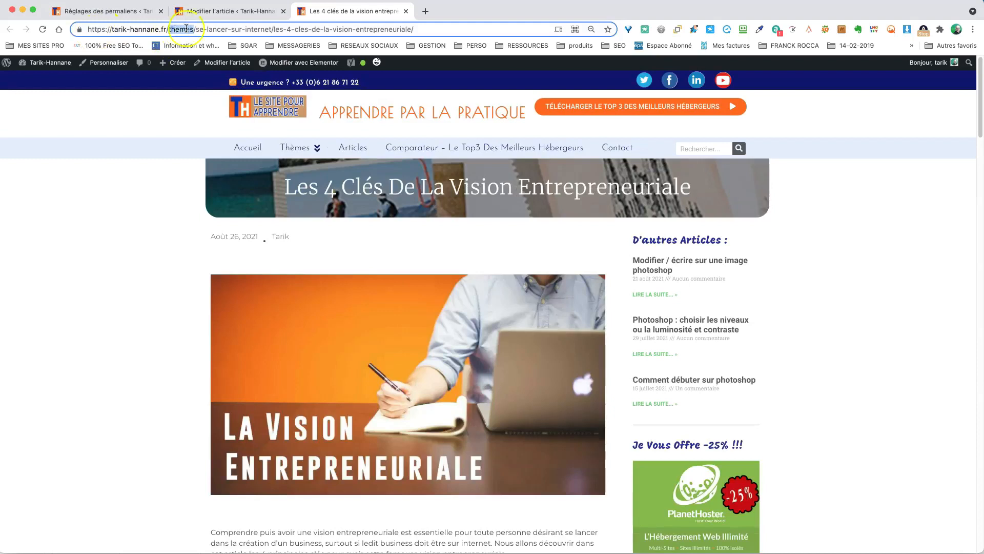
pyautogui.doubleClick(239, 29)
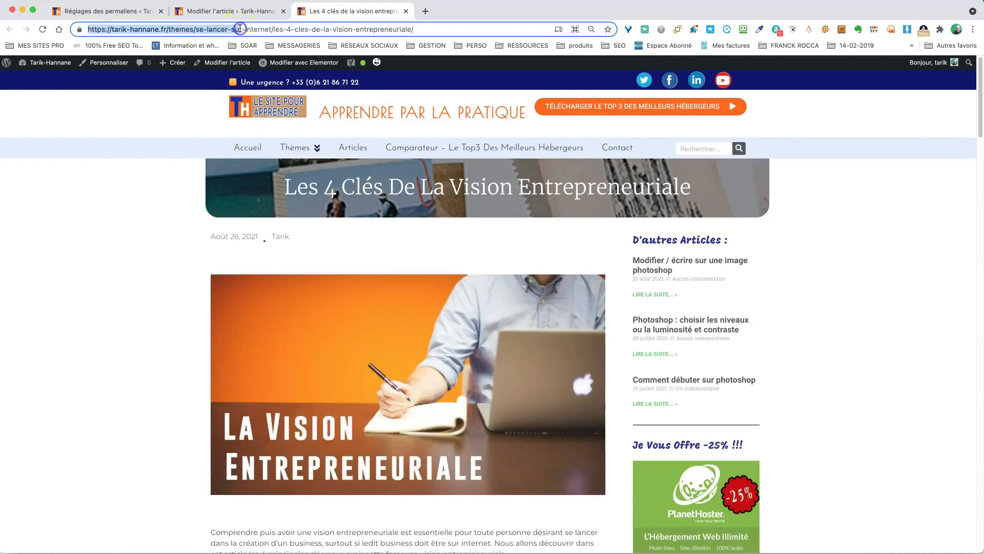
pyautogui.click(240, 29)
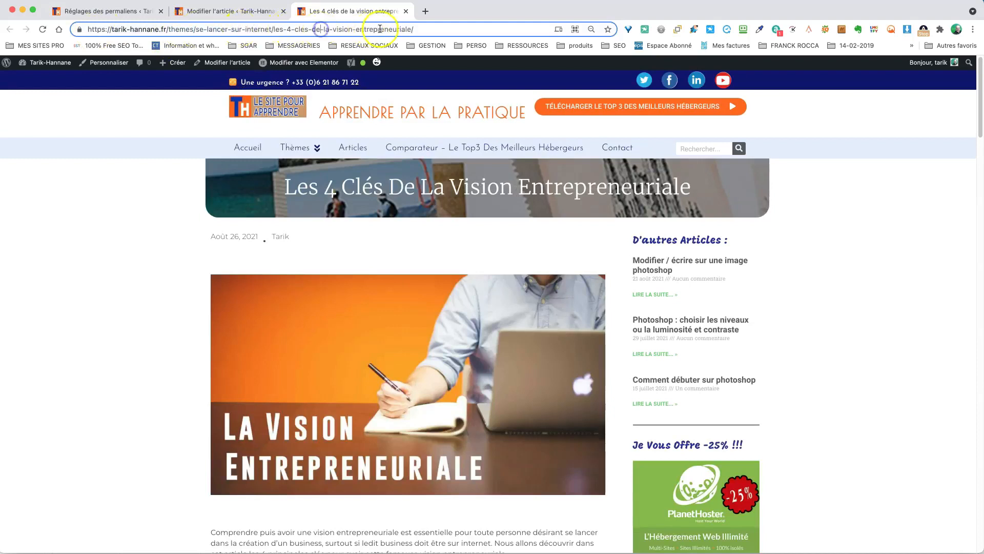
pyautogui.click(184, 33)
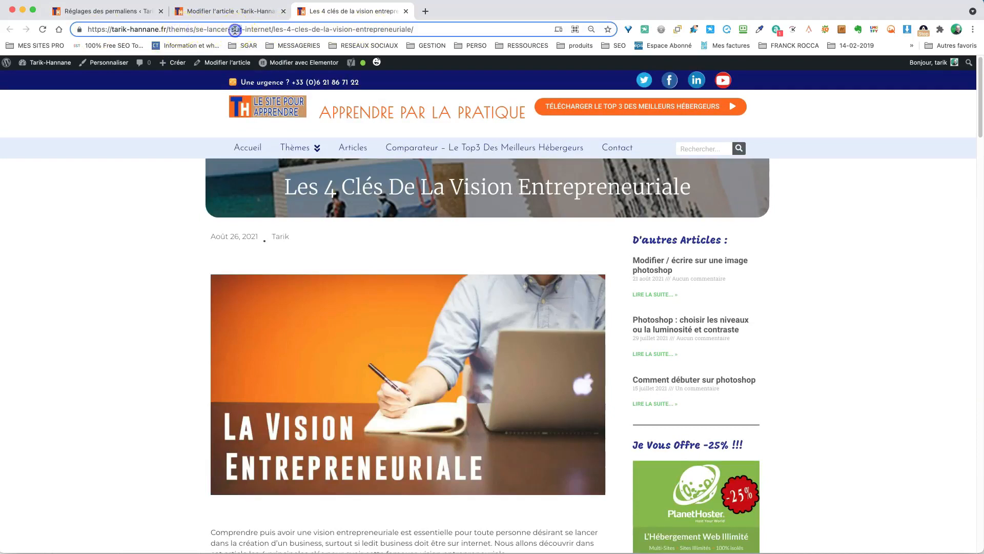
# Step: Open the WordPress Catégories list and compare its hierarchy and slugs with the Permaliens settings and the article's URL
pyautogui.click(225, 10)
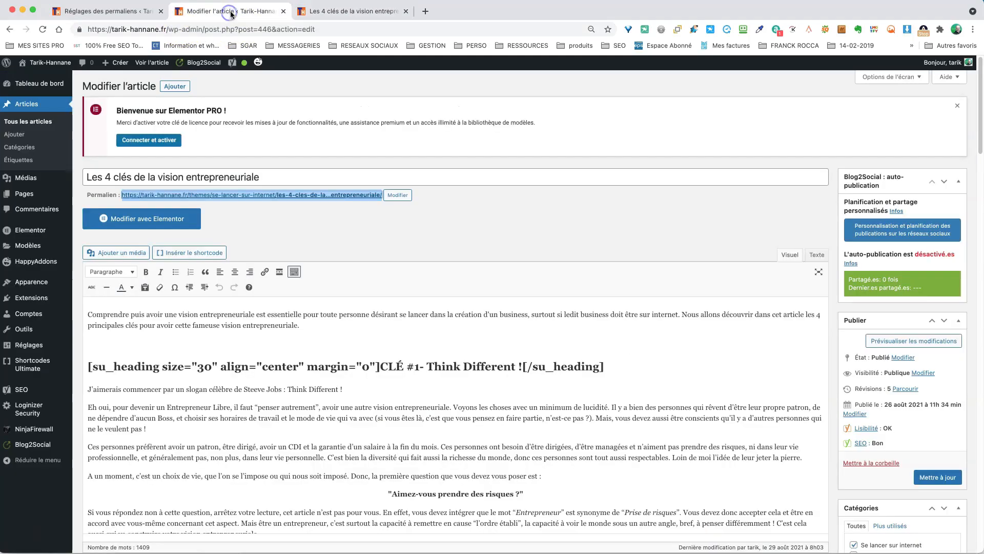
pyautogui.click(19, 149)
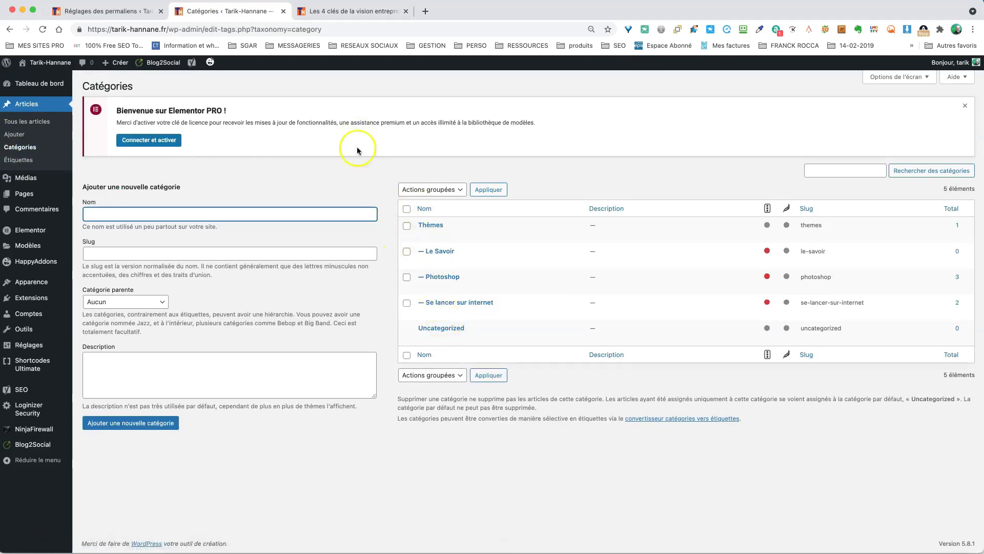
pyautogui.click(114, 11)
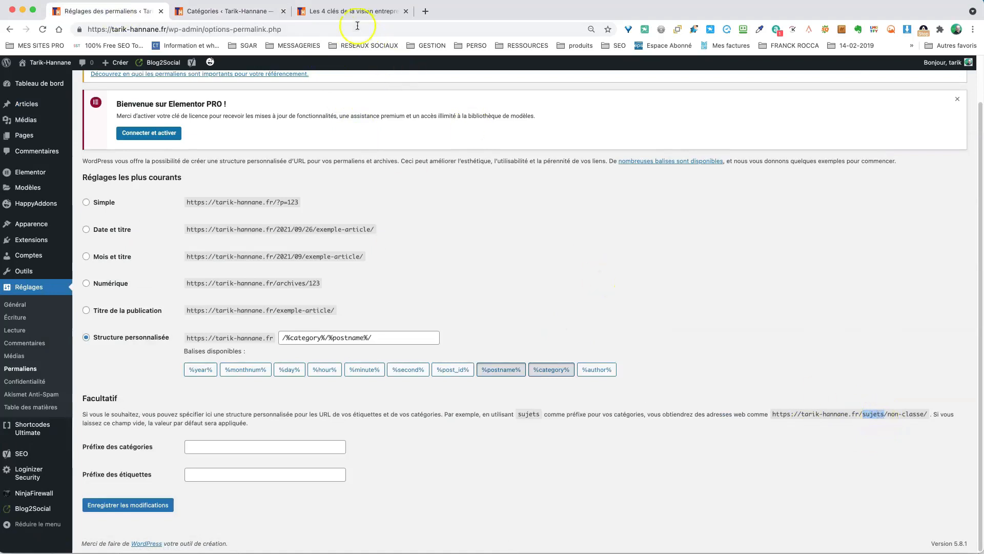
pyautogui.click(350, 11)
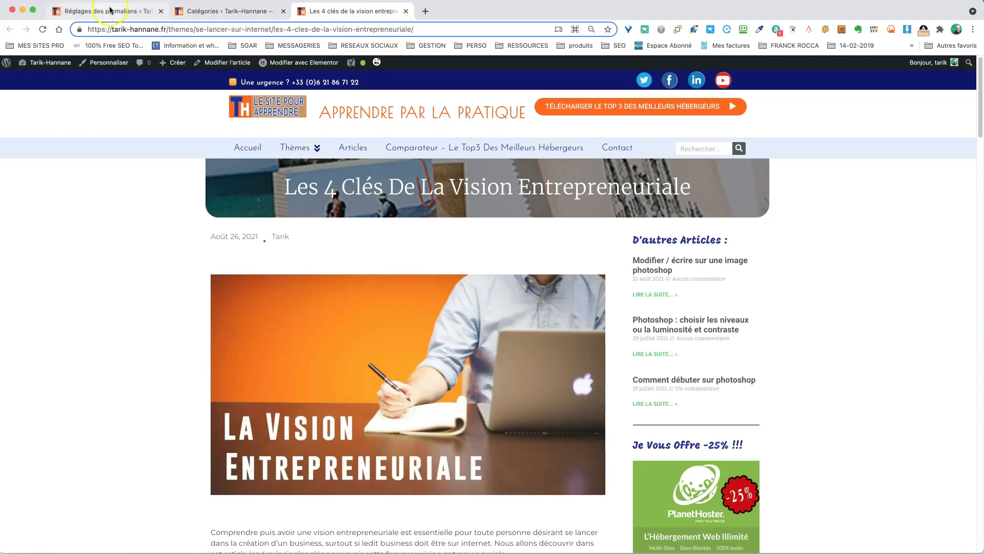
pyautogui.click(198, 11)
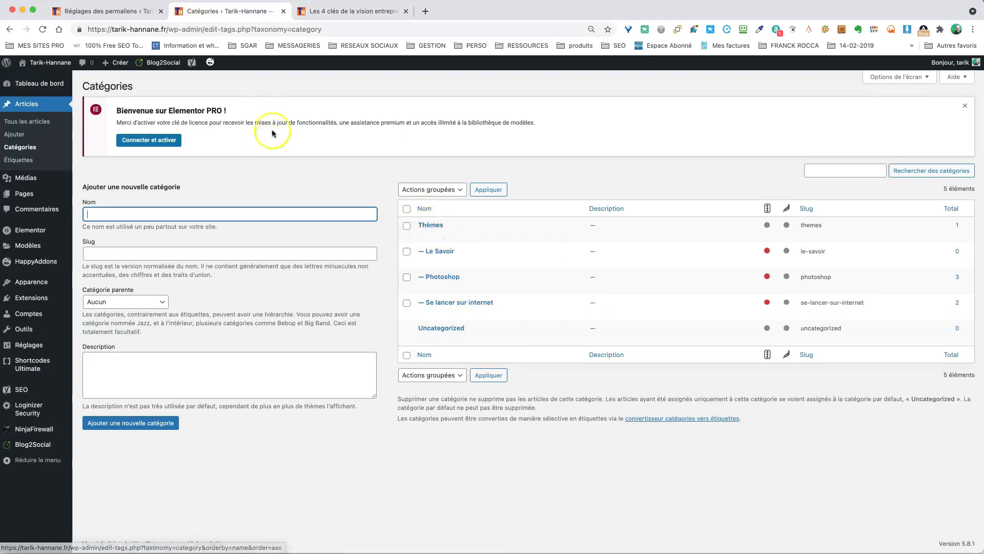
# Step: In Yoast's Taxonomies settings, set the category URL prefix option to Supprimer and save the changes
pyautogui.click(98, 11)
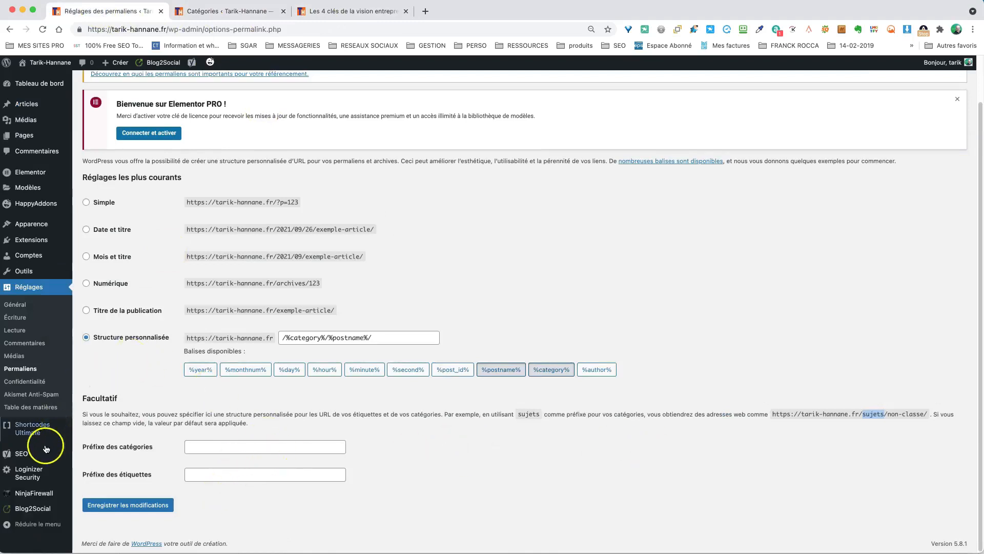
pyautogui.moveTo(37, 456)
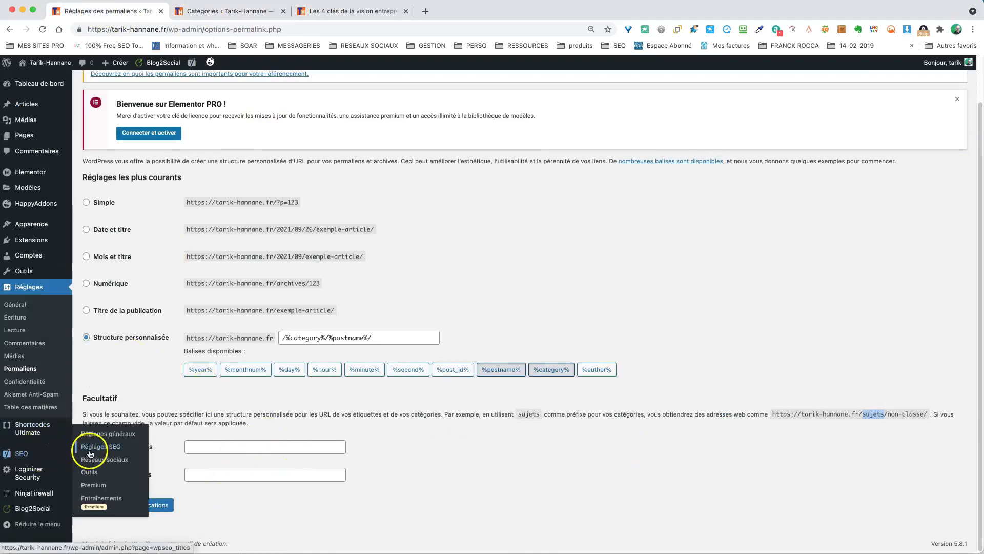
pyautogui.click(108, 451)
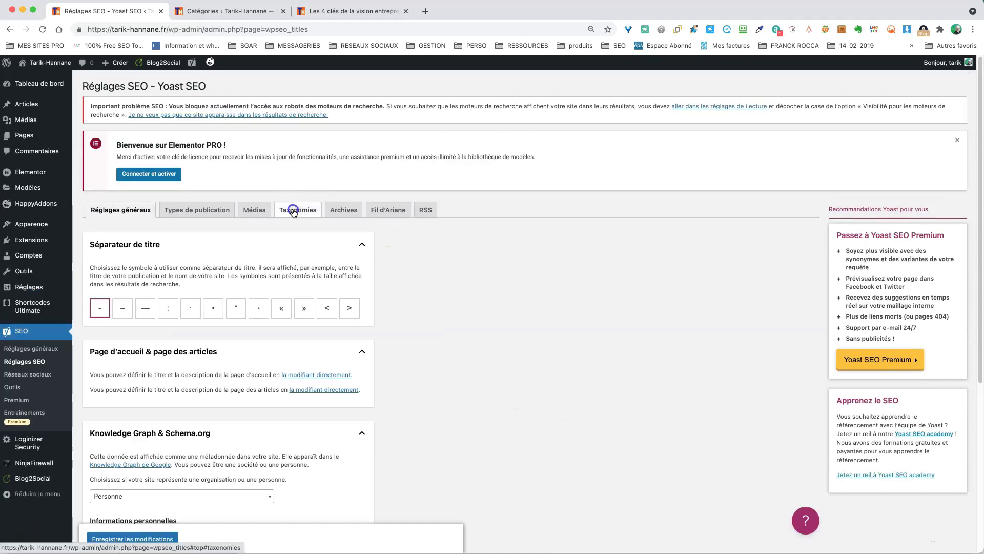
pyautogui.click(290, 210)
pyautogui.scroll(-5, 319, 266)
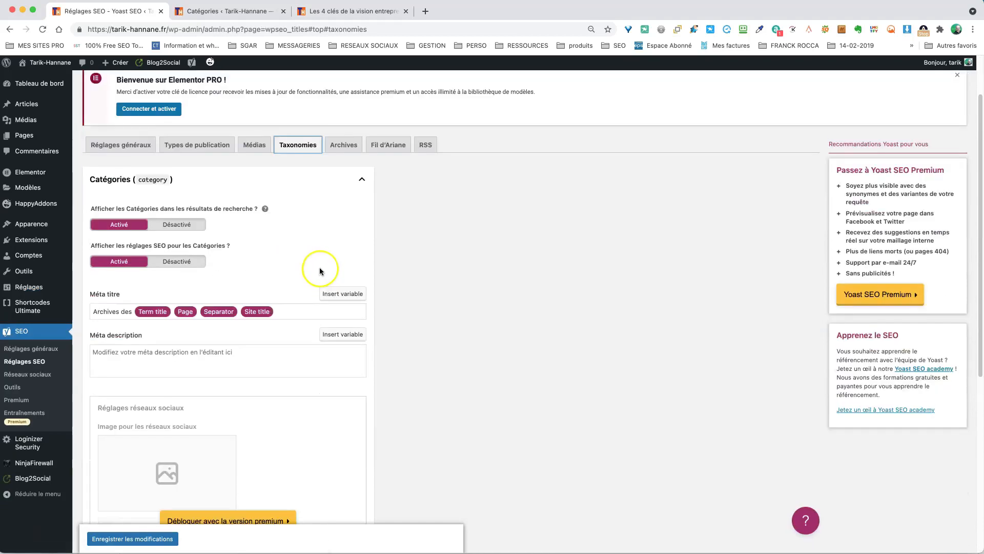
pyautogui.scroll(-6, 312, 240)
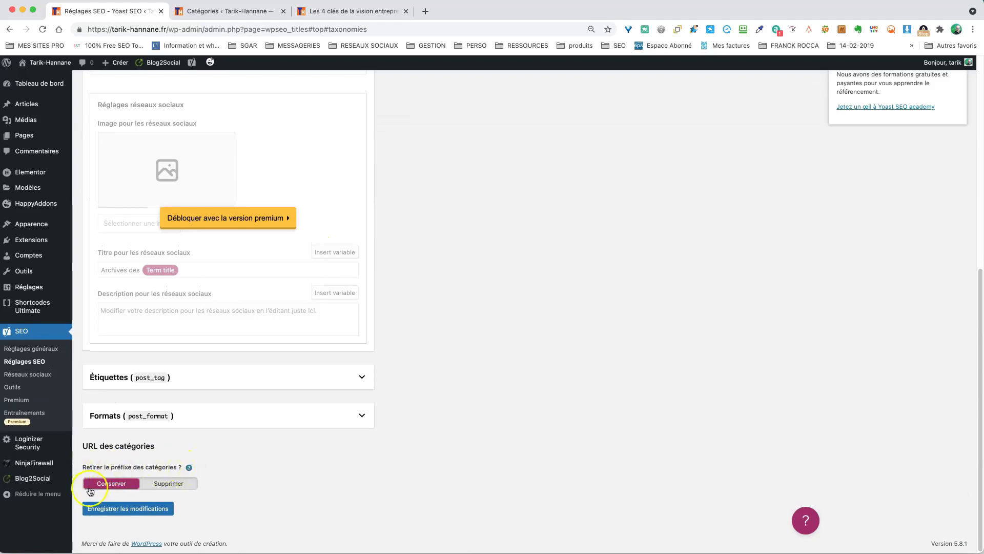
pyautogui.click(164, 484)
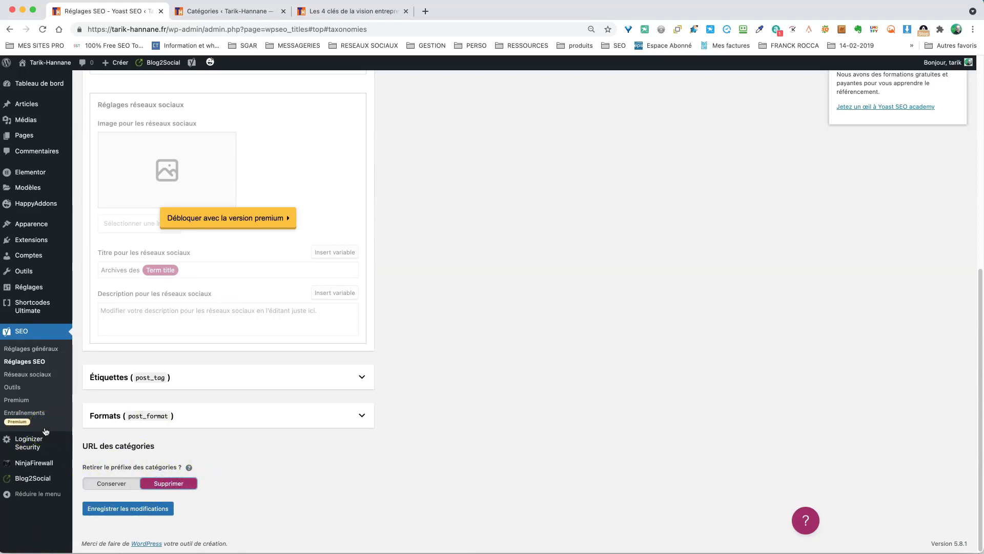
pyautogui.click(133, 510)
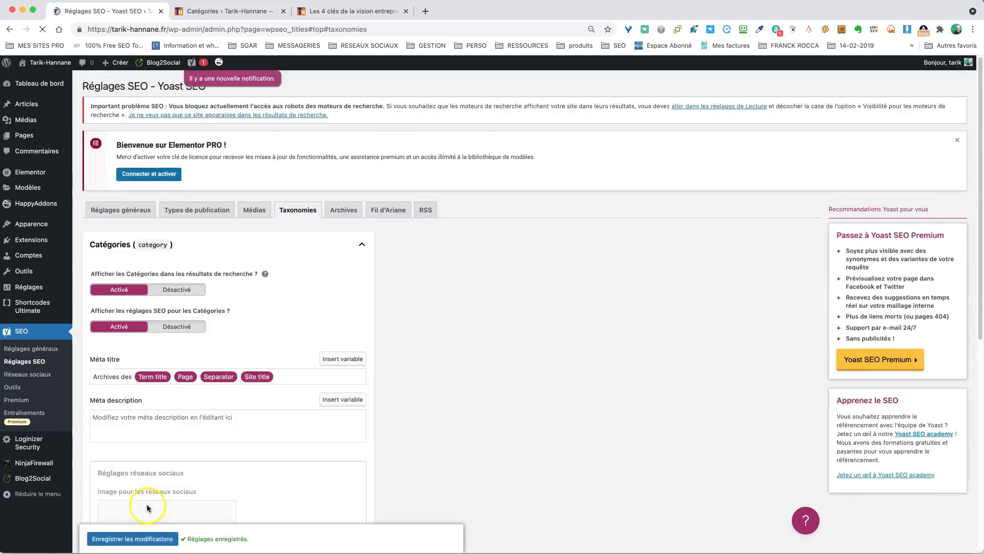
# Step: Check the saved category URL option, collapse the Catégories section, and open the help text for "Retirer le préfixe des catégories"
pyautogui.scroll(-10, 534, 436)
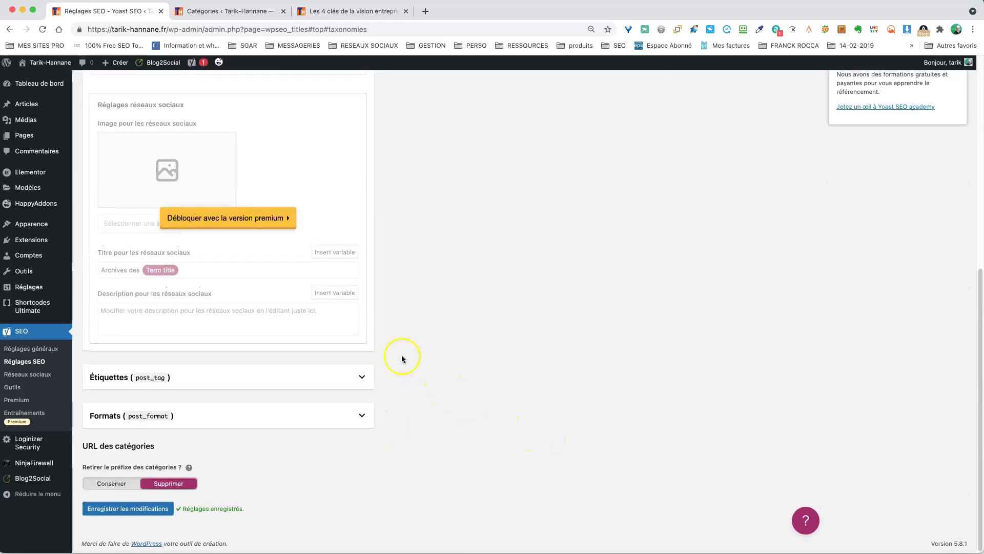
pyautogui.scroll(5, 429, 362)
pyautogui.scroll(2, 428, 362)
pyautogui.click(360, 244)
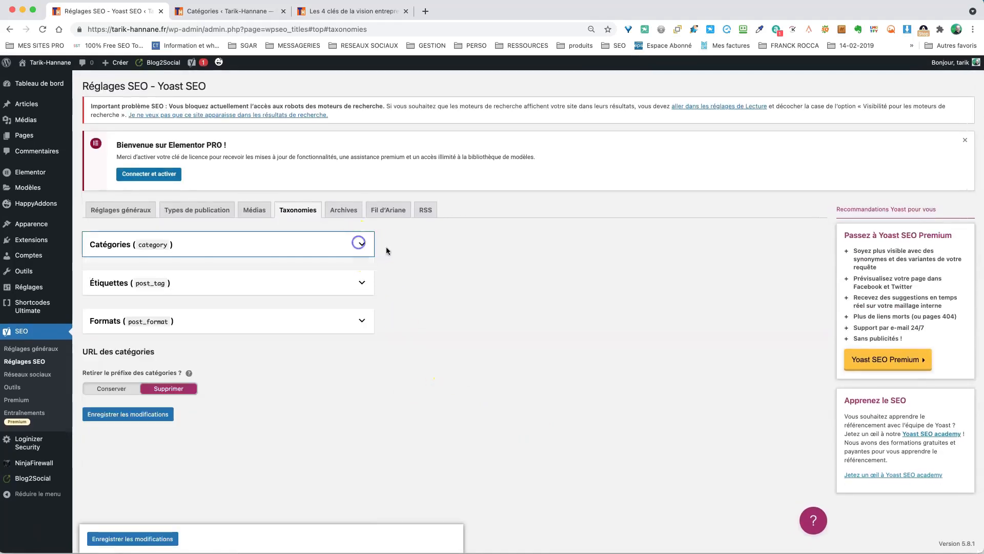
pyautogui.click(360, 244)
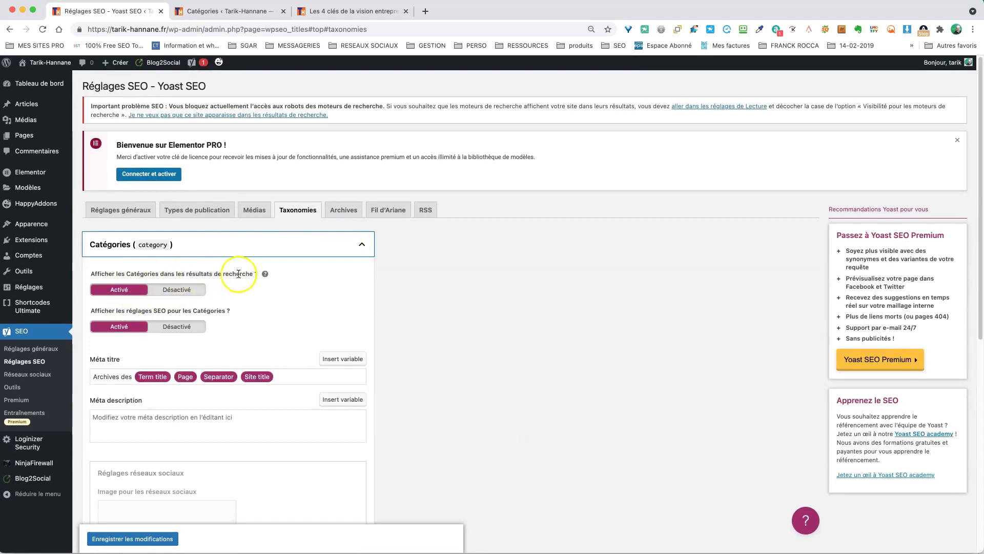
pyautogui.click(361, 244)
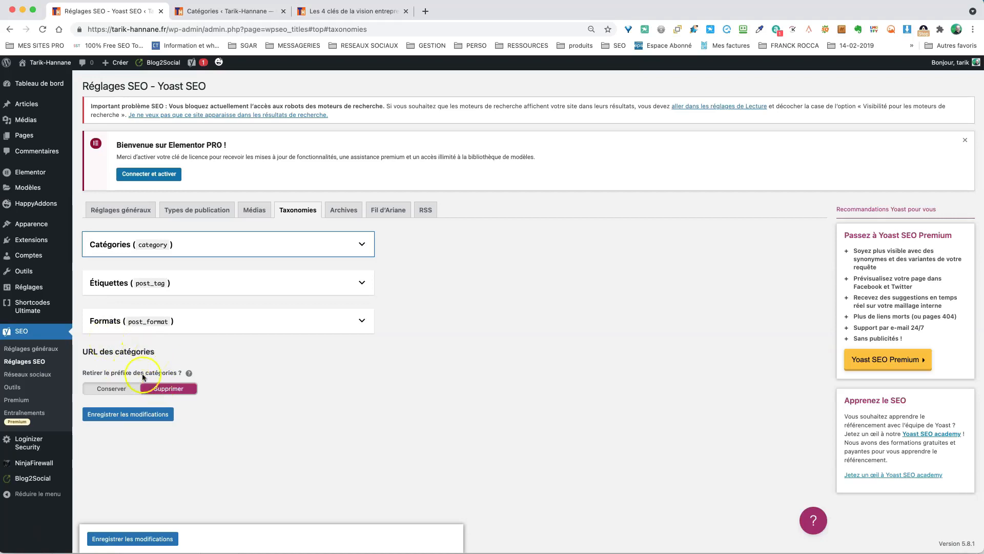
pyautogui.click(189, 373)
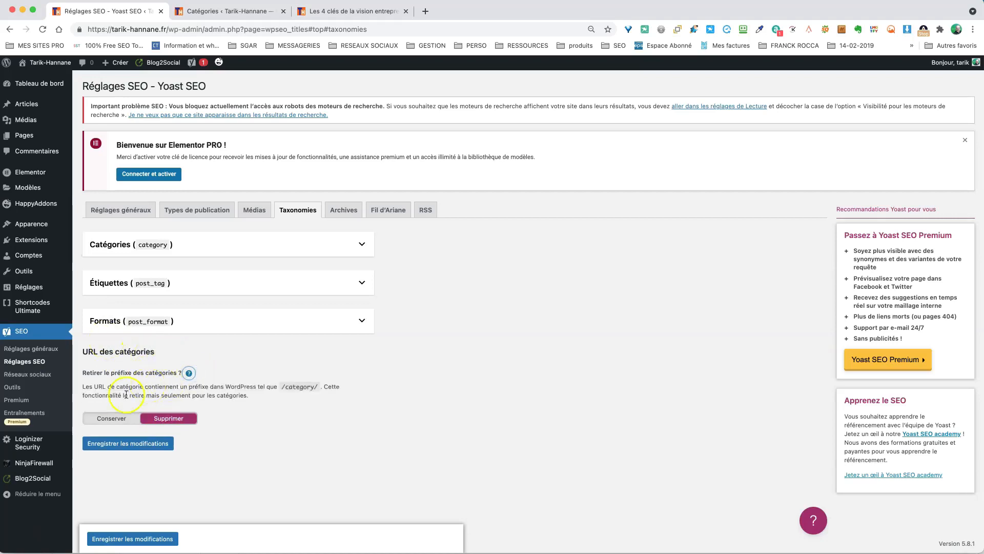